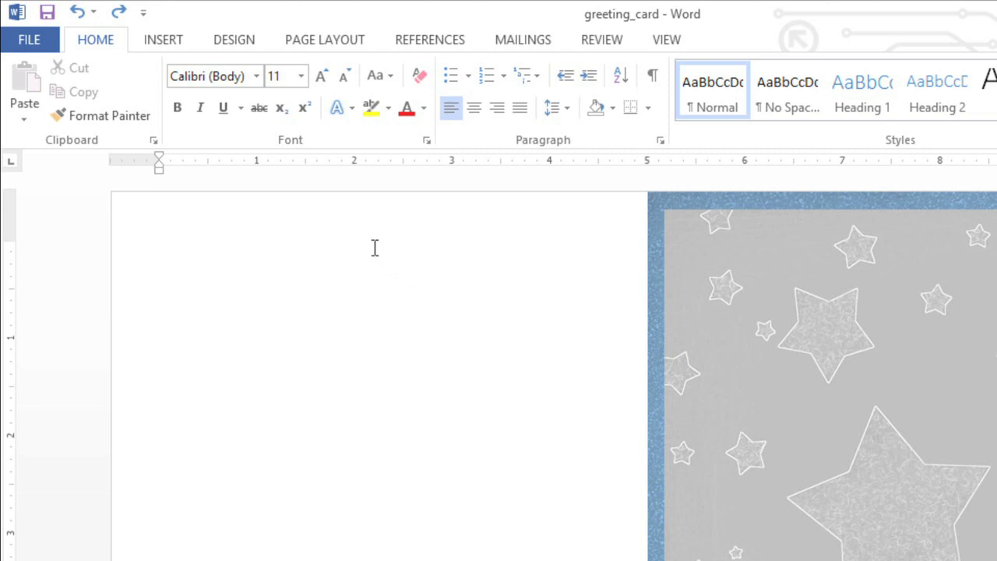
Draw an Up Ribbon banner, about 1.31" by 4.61", across the upper middle of the stars.
{"action": "left_click", "coordinate": [162, 41]}
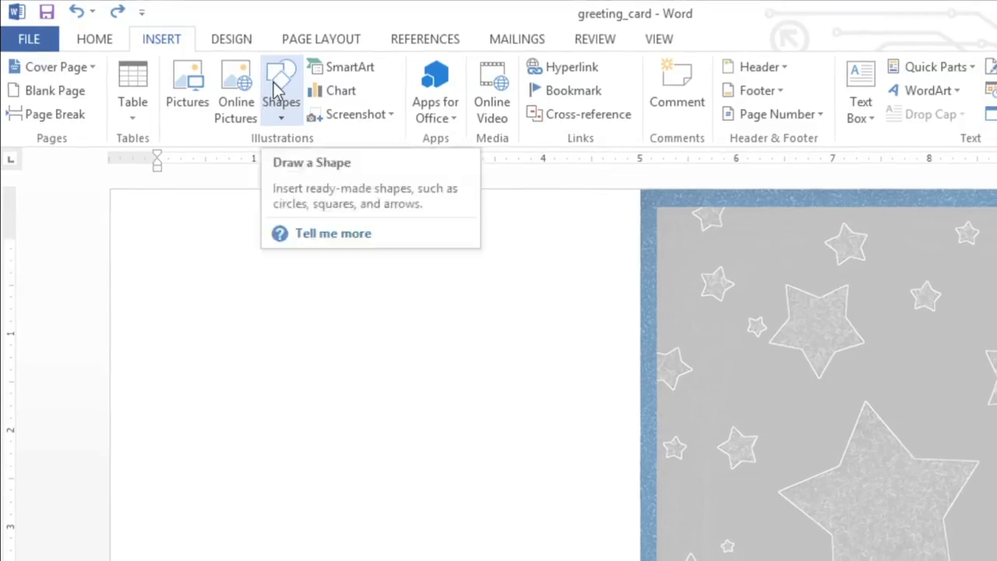
{"action": "left_click", "coordinate": [276, 86]}
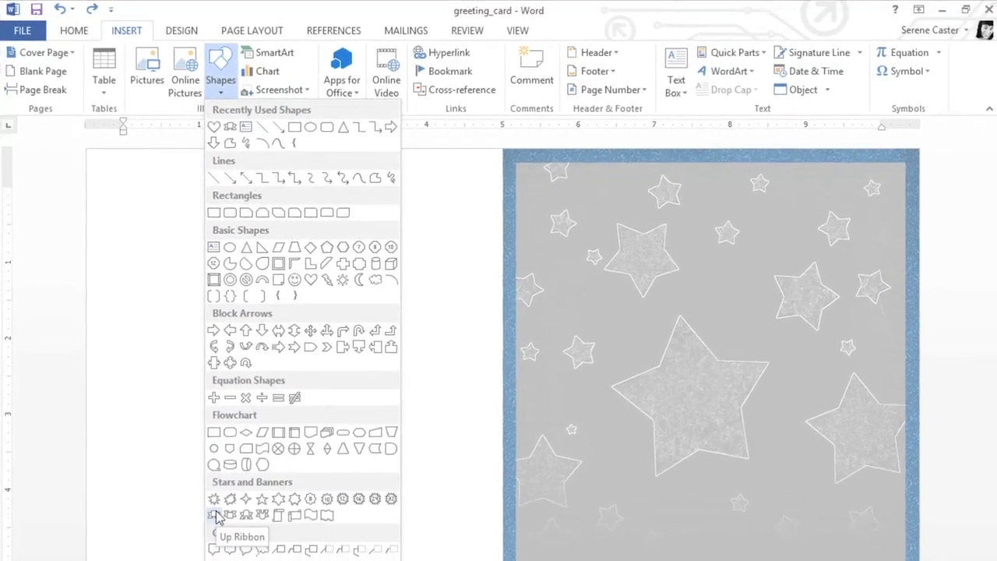
{"action": "left_click", "coordinate": [214, 514]}
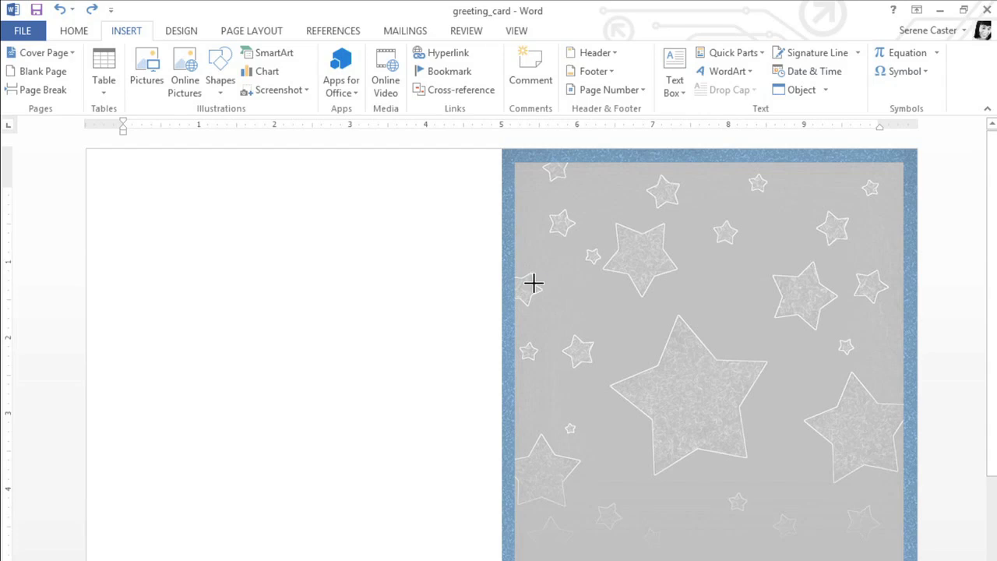
{"action": "mouse_move", "coordinate": [533, 282]}
{"action": "left_mouse_down"}
{"action": "mouse_move", "coordinate": [585, 323]}
{"action": "mouse_move", "coordinate": [650, 348]}
{"action": "mouse_move", "coordinate": [881, 381]}
{"action": "left_mouse_up"}
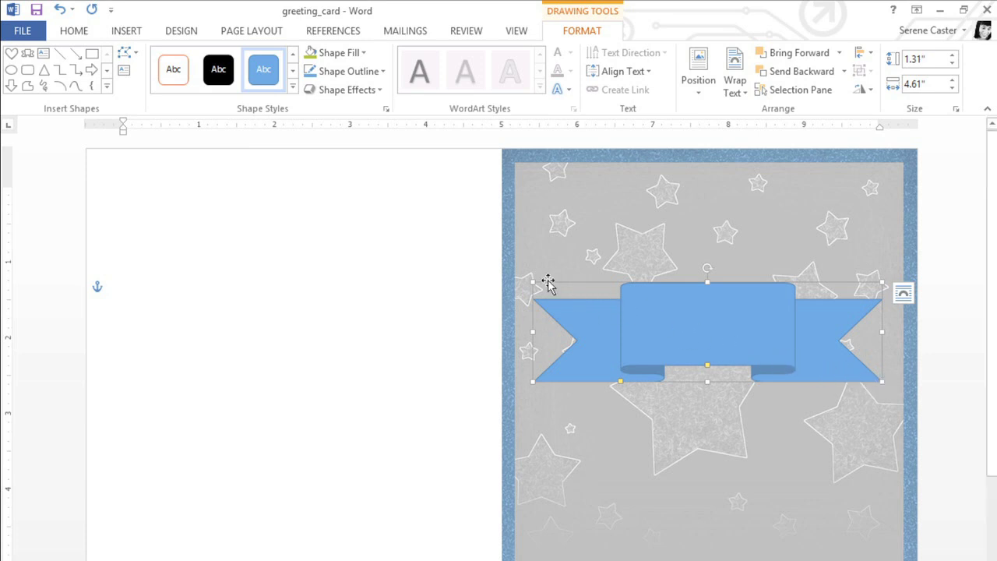
Draw a Heart shape, about 1.74" by 2.11", over the centre of the ribbon.
{"action": "left_click", "coordinate": [125, 35]}
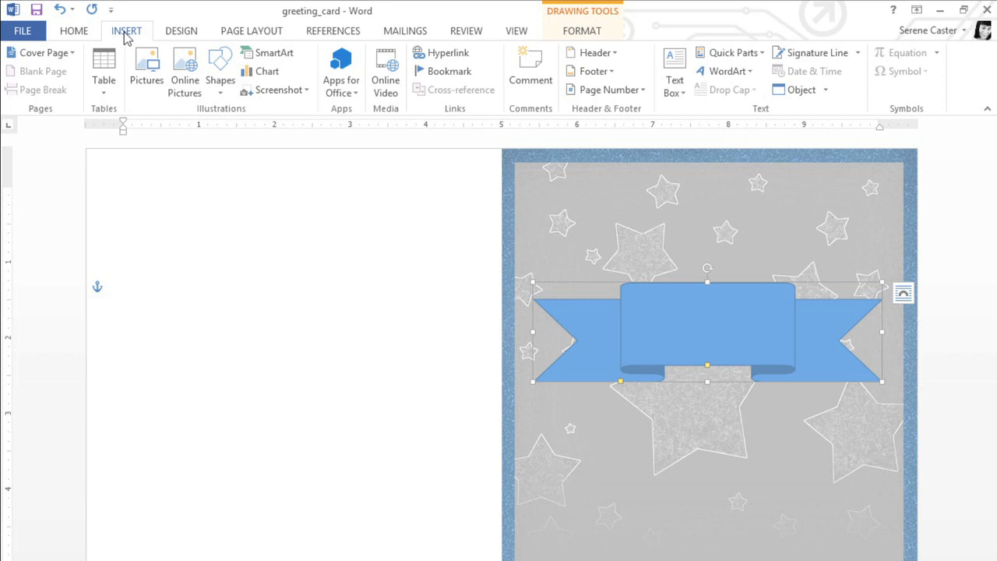
{"action": "left_click", "coordinate": [220, 75]}
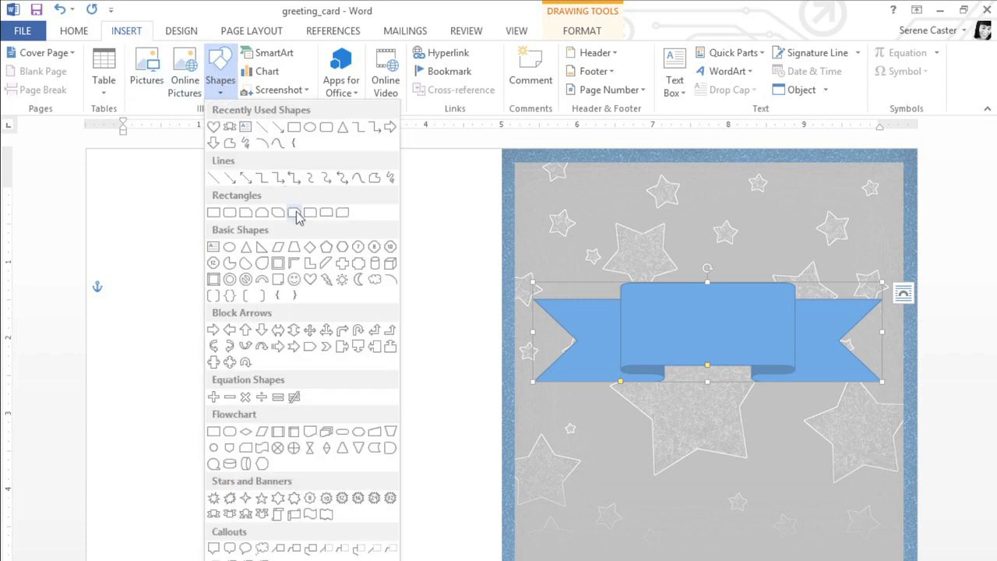
{"action": "left_click", "coordinate": [310, 279]}
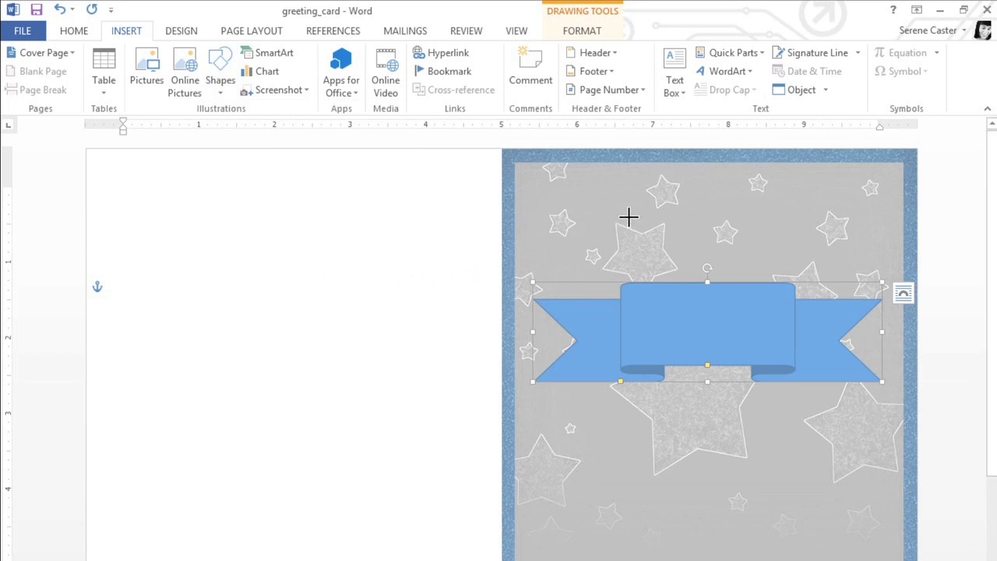
{"action": "left_click_drag", "start_coordinate": [638, 212], "coordinate": [798, 345]}
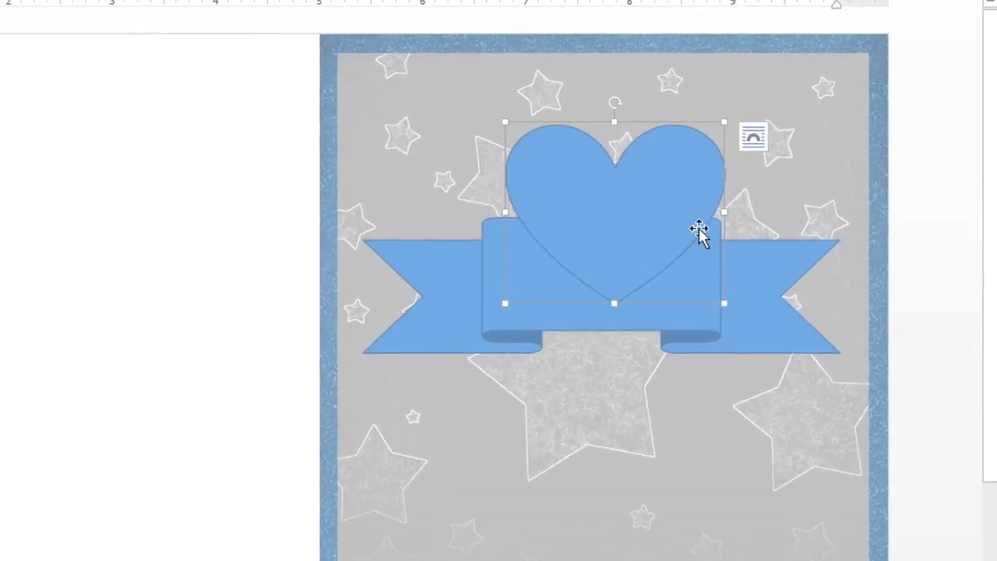
Send the heart one layer backward so the ribbon hides its lower half.
{"action": "right_click", "coordinate": [689, 199]}
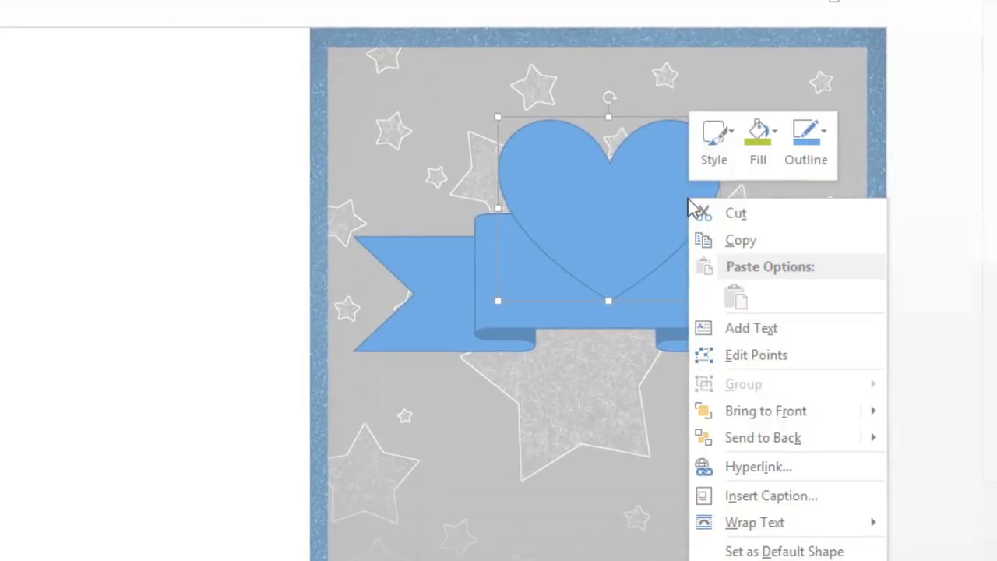
{"action": "mouse_move", "coordinate": [705, 411]}
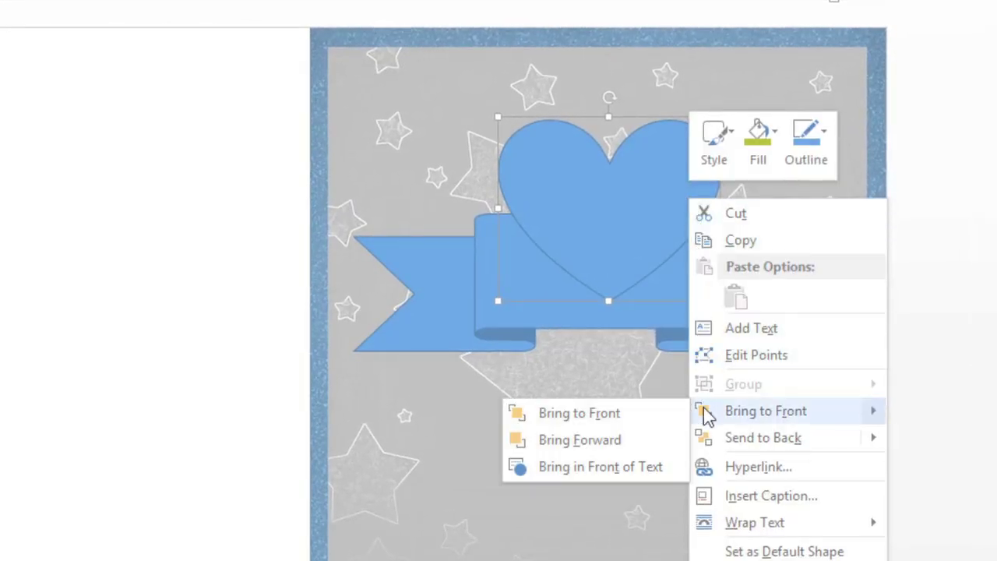
{"action": "mouse_move", "coordinate": [706, 443]}
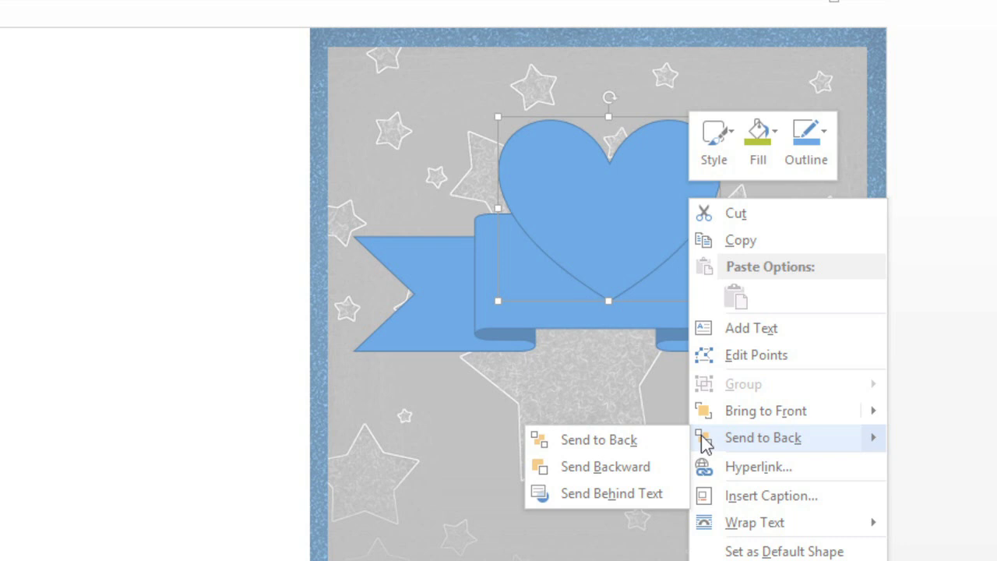
{"action": "left_click", "coordinate": [669, 467]}
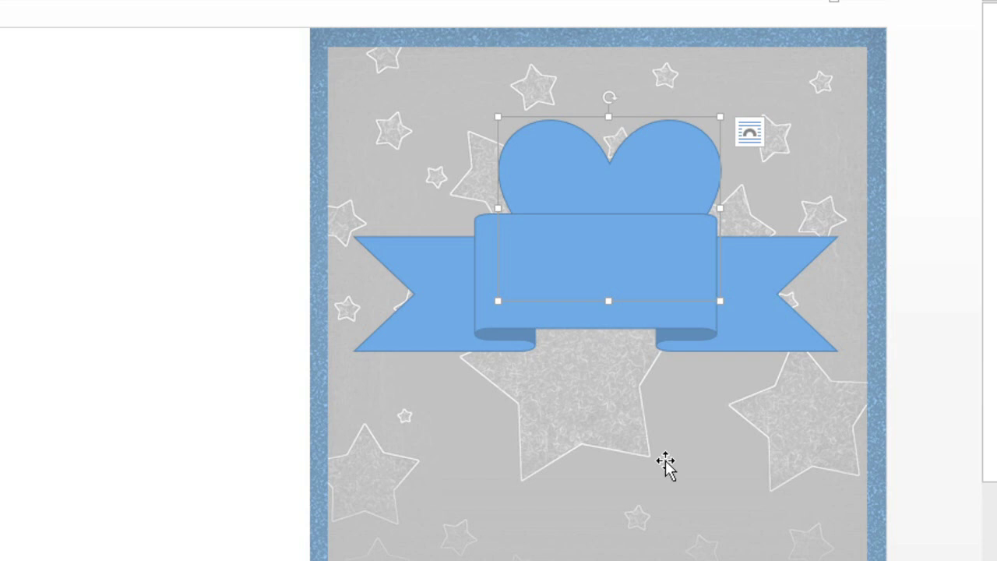
Shrink the ribbon to 0.69" by 4.49" and widen its centre band over the heart.
{"action": "left_click", "coordinate": [725, 337]}
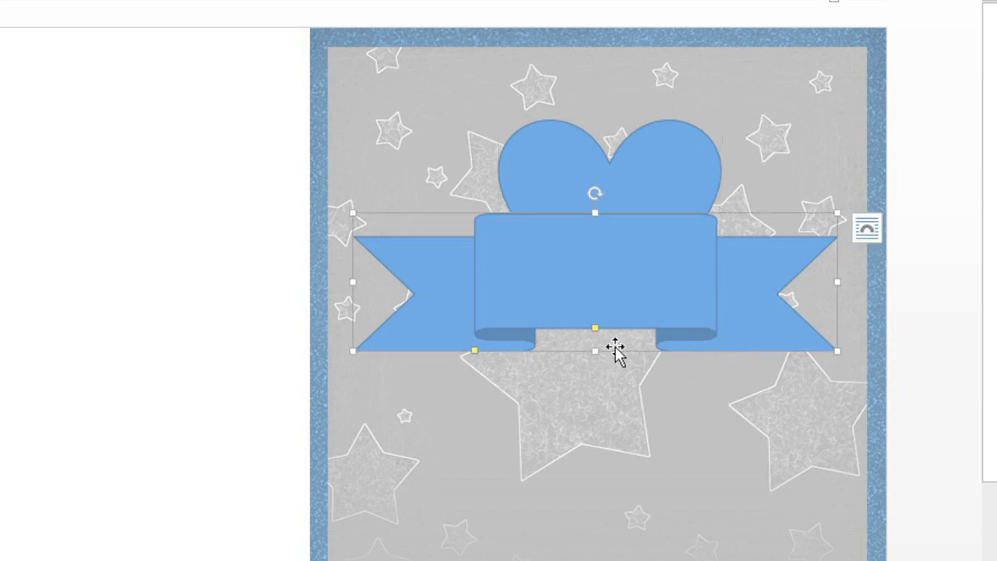
{"action": "left_click_drag", "start_coordinate": [597, 348], "coordinate": [597, 323]}
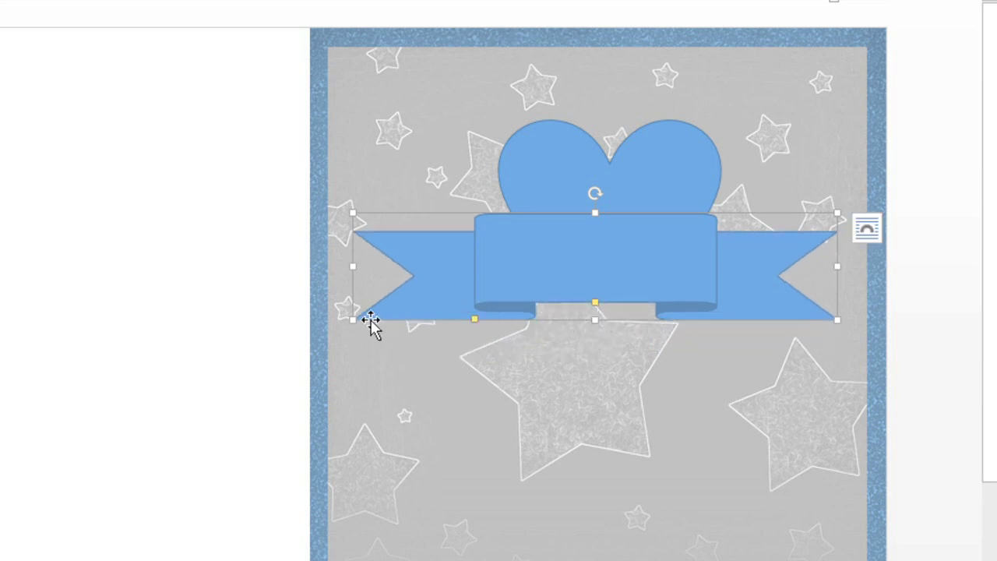
{"action": "left_click_drag", "start_coordinate": [353, 319], "coordinate": [367, 287]}
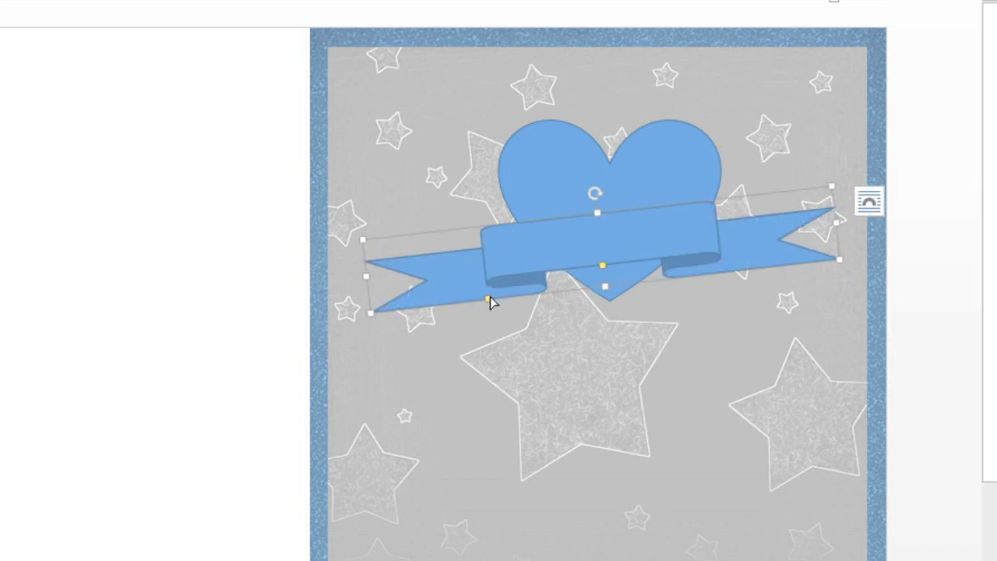
{"action": "left_click_drag", "start_coordinate": [489, 300], "coordinate": [455, 305]}
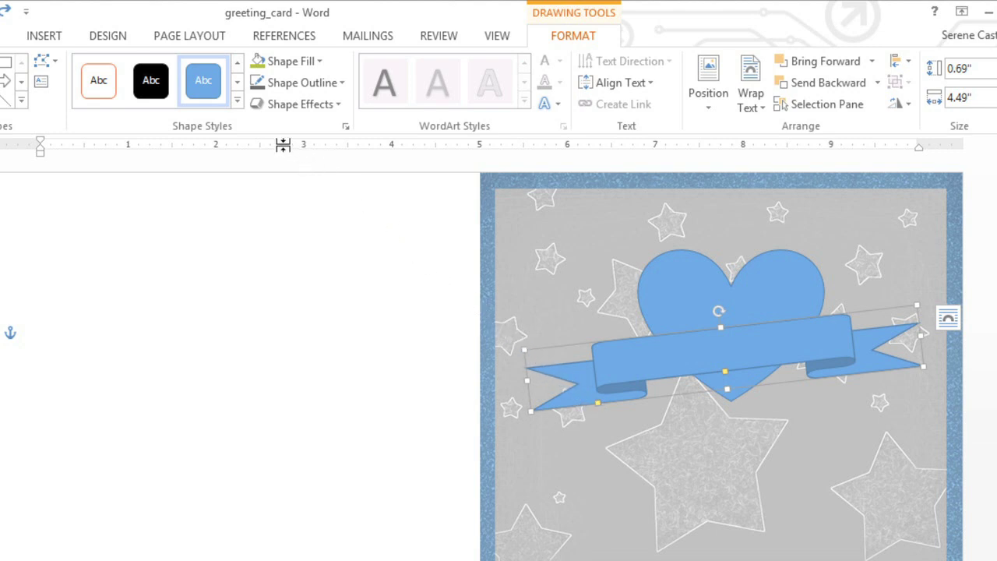
Apply the light yellow preset from the Shape Styles gallery to the ribbon.
{"action": "left_click", "coordinate": [238, 102]}
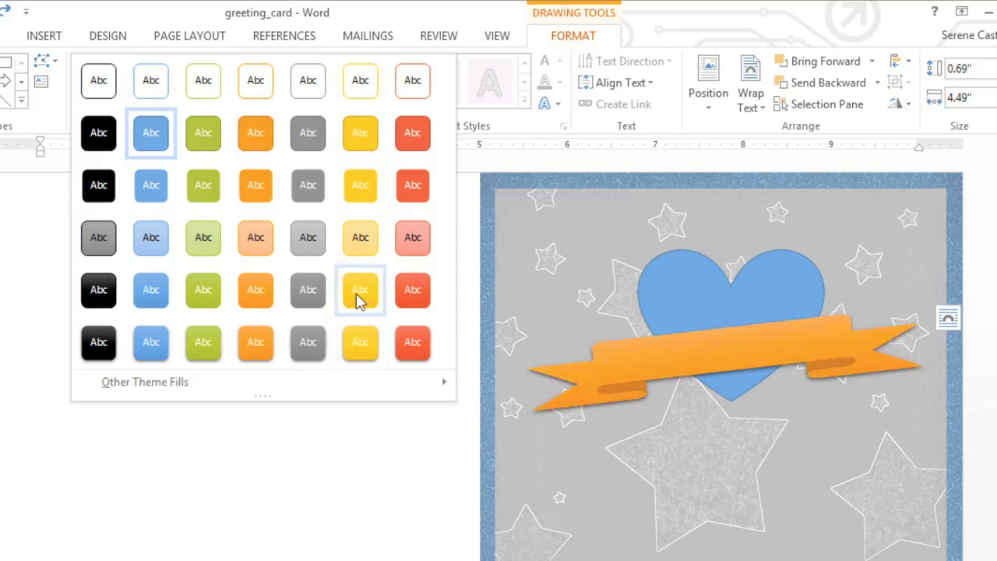
{"action": "left_click", "coordinate": [360, 238]}
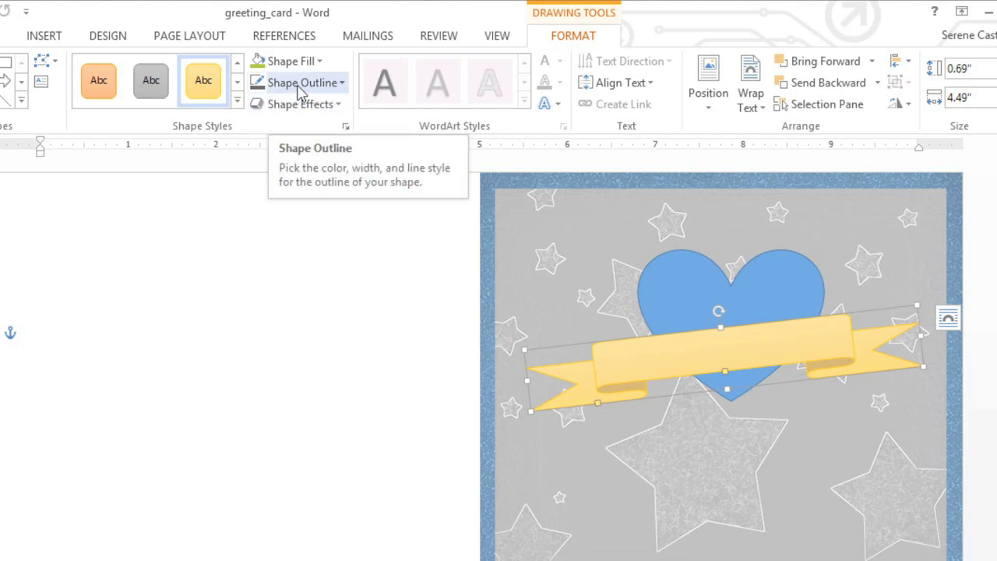
Give the yellow banner a grey outline and the first outer drop shadow.
{"action": "left_click", "coordinate": [301, 85]}
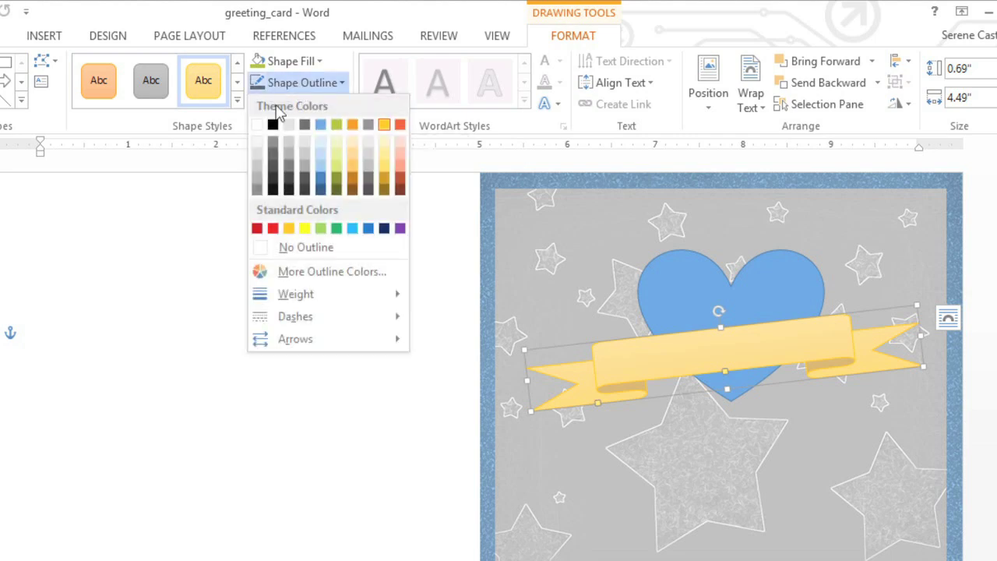
{"action": "left_click", "coordinate": [272, 155]}
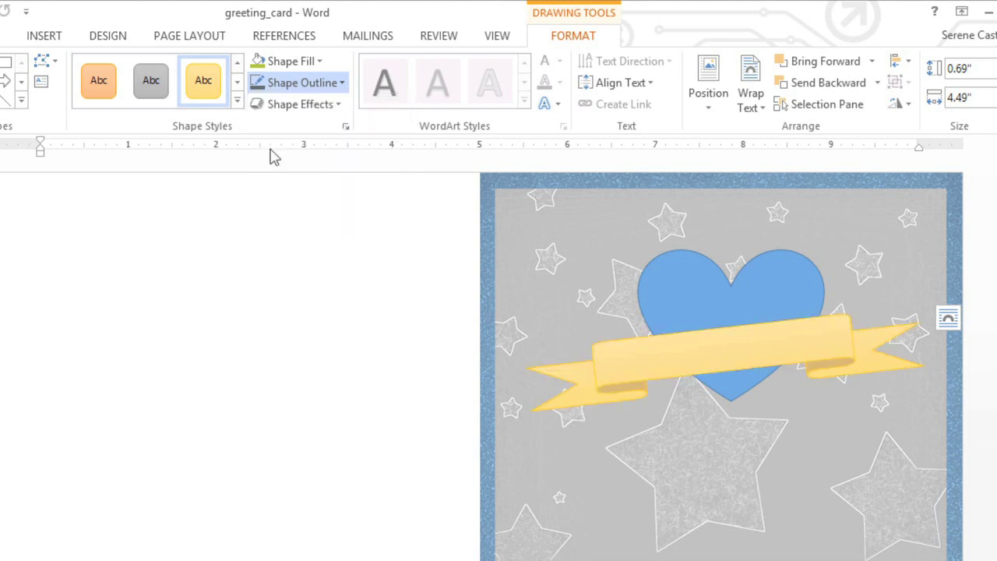
{"action": "left_click", "coordinate": [287, 111]}
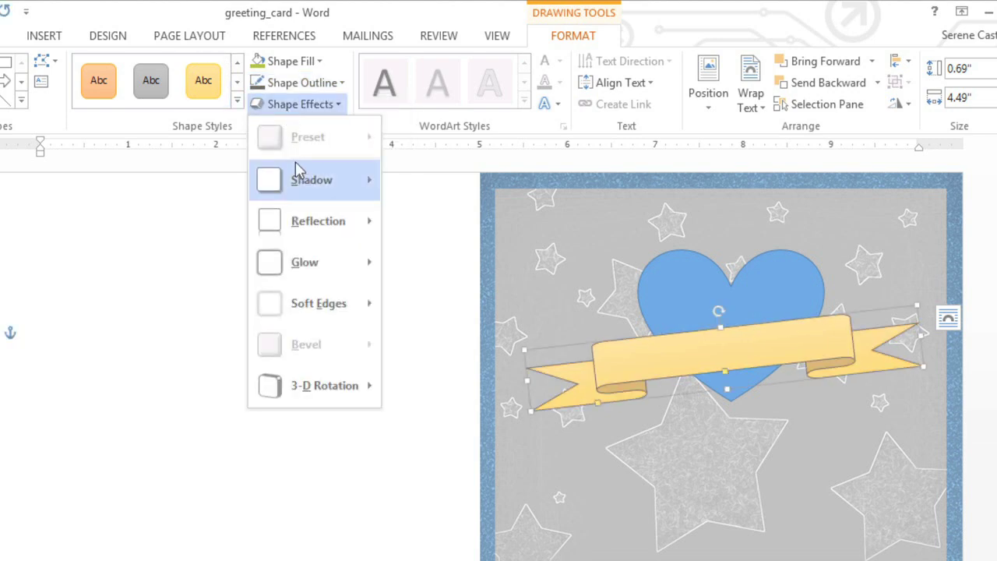
{"action": "mouse_move", "coordinate": [299, 179]}
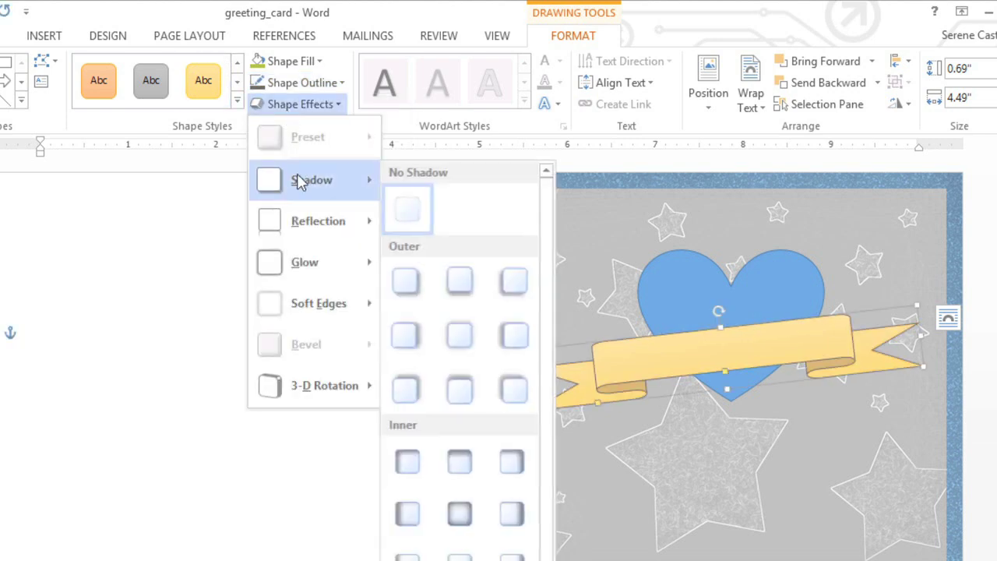
{"action": "left_click", "coordinate": [409, 278]}
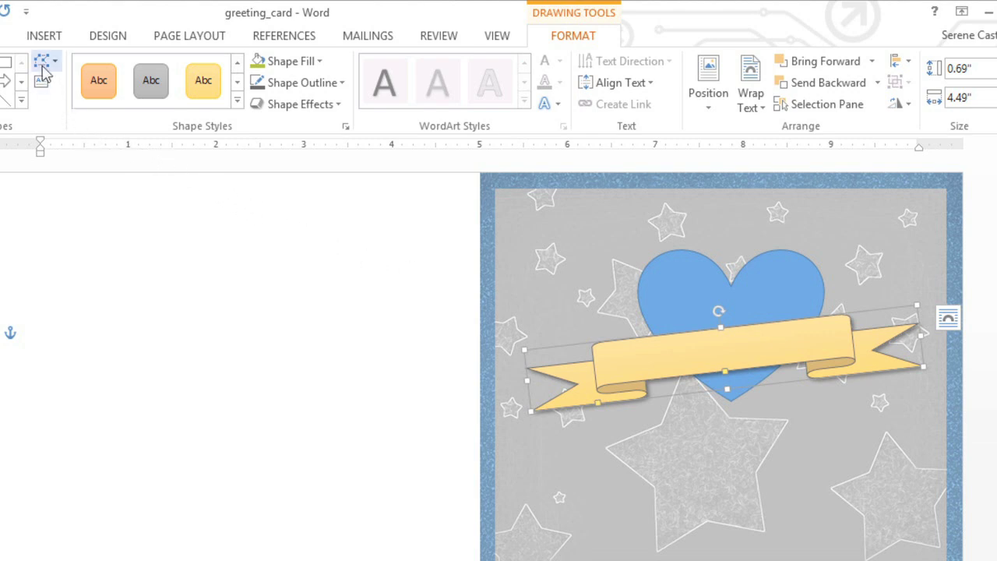
Change the banner to a different ribbon shape from Stars and Banners.
{"action": "left_click", "coordinate": [43, 70]}
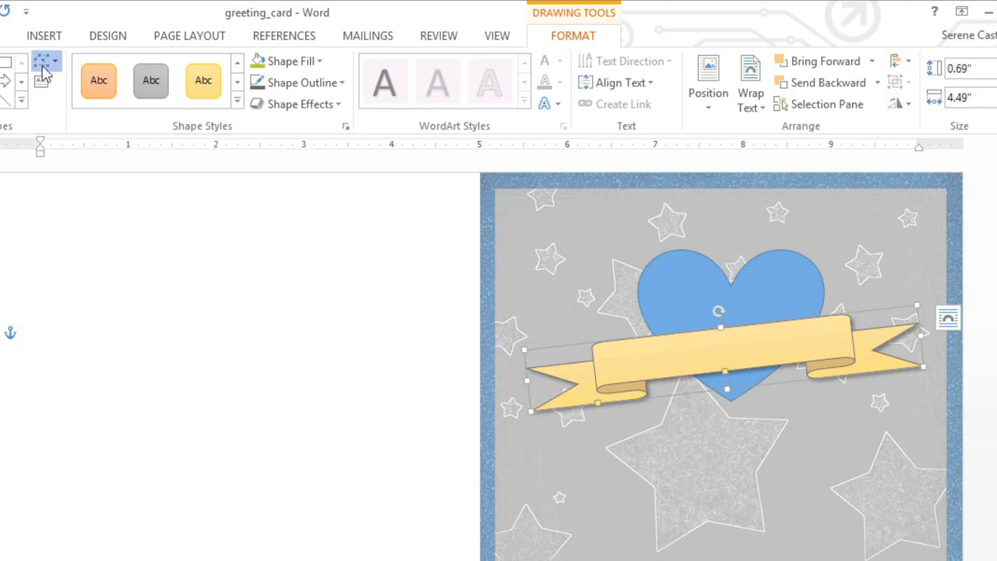
{"action": "mouse_move", "coordinate": [50, 86]}
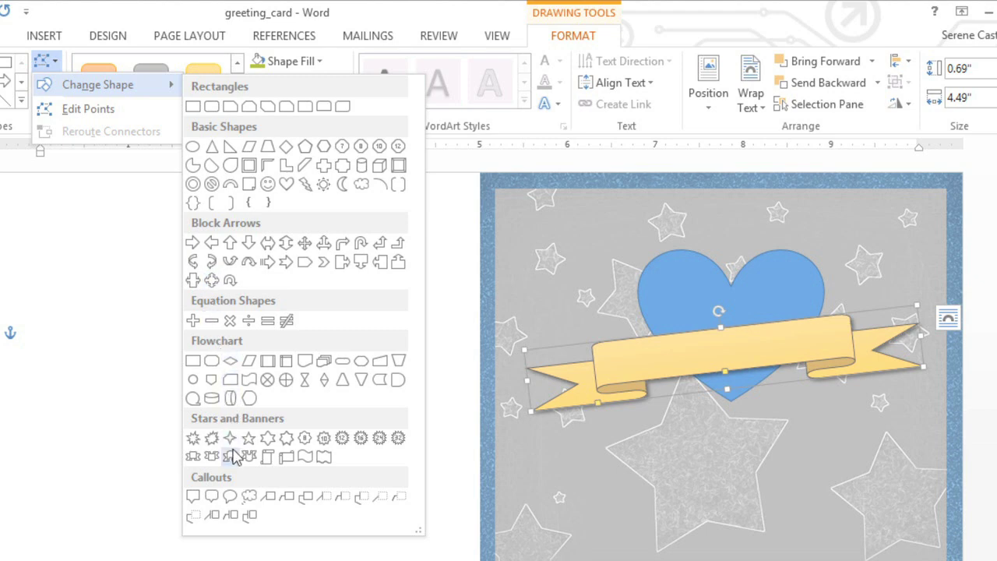
{"action": "left_click", "coordinate": [232, 458]}
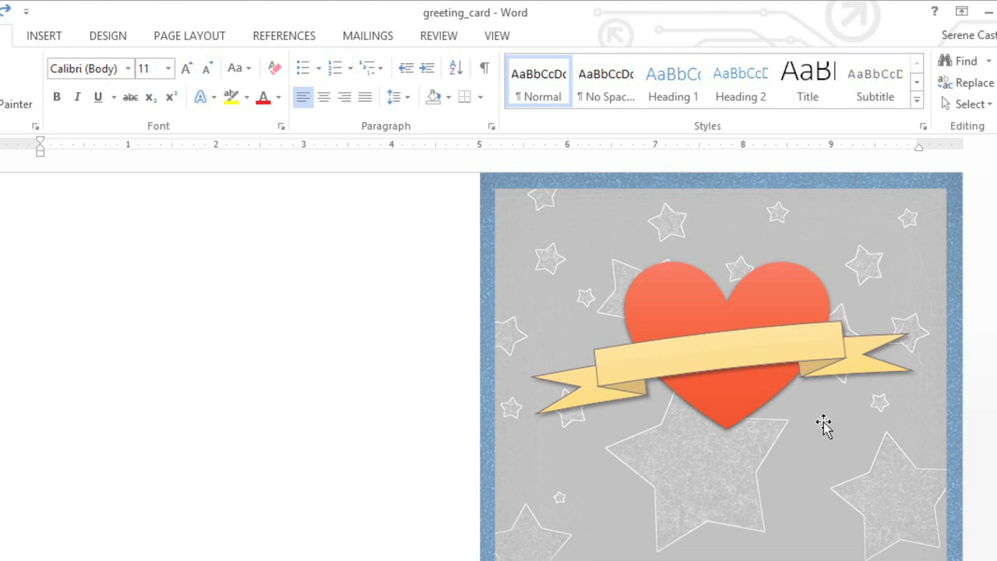
Apply the fourth bevel preset to the heart for a rounded, raised edge.
{"action": "left_click", "coordinate": [766, 385]}
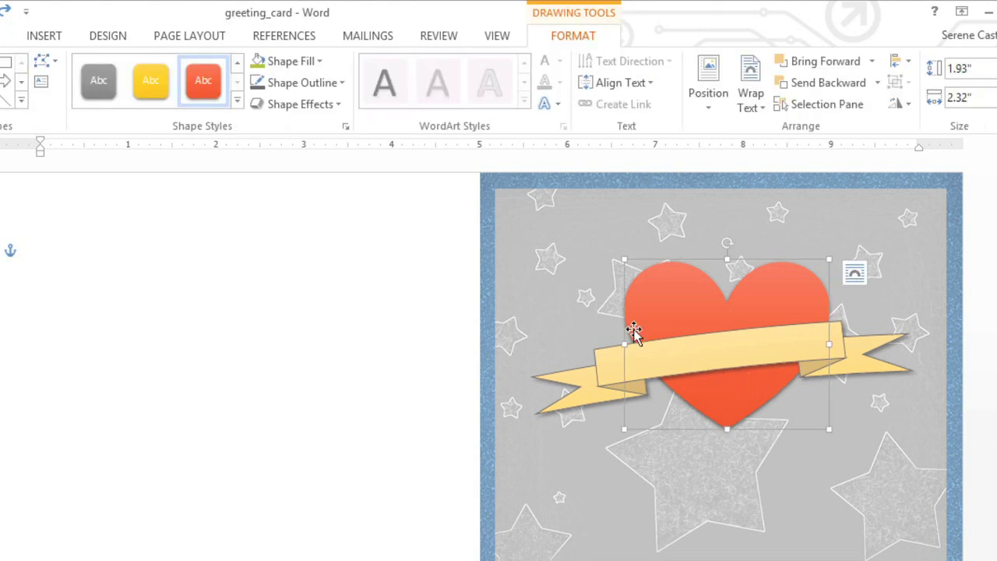
{"action": "left_click", "coordinate": [273, 109]}
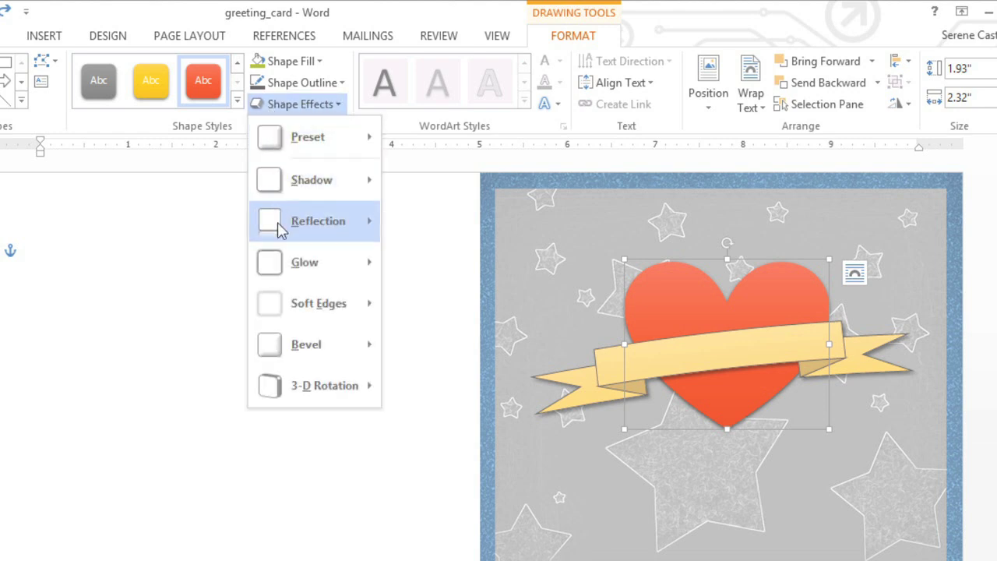
{"action": "mouse_move", "coordinate": [277, 345]}
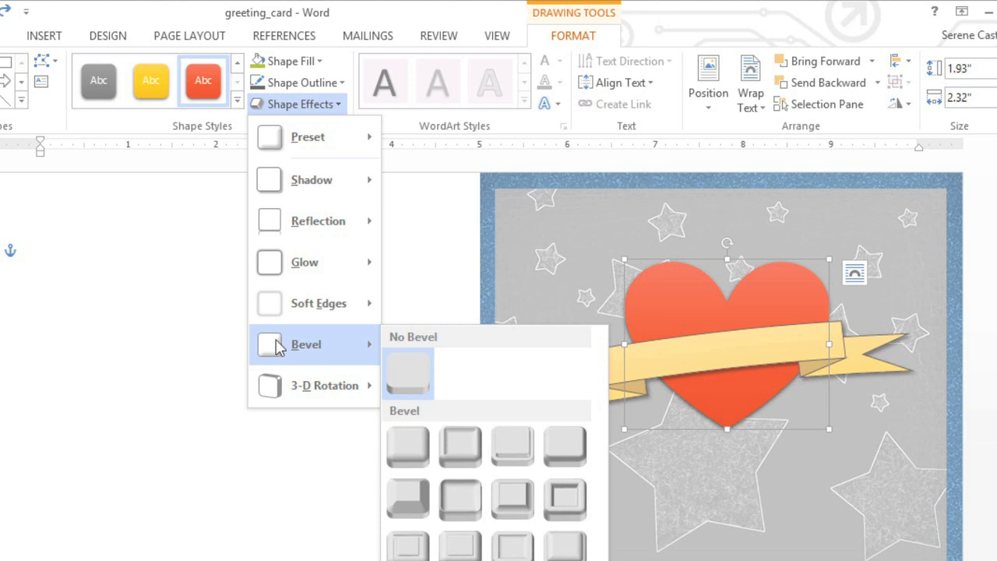
{"action": "mouse_move", "coordinate": [274, 385]}
{"action": "left_click", "coordinate": [547, 442]}
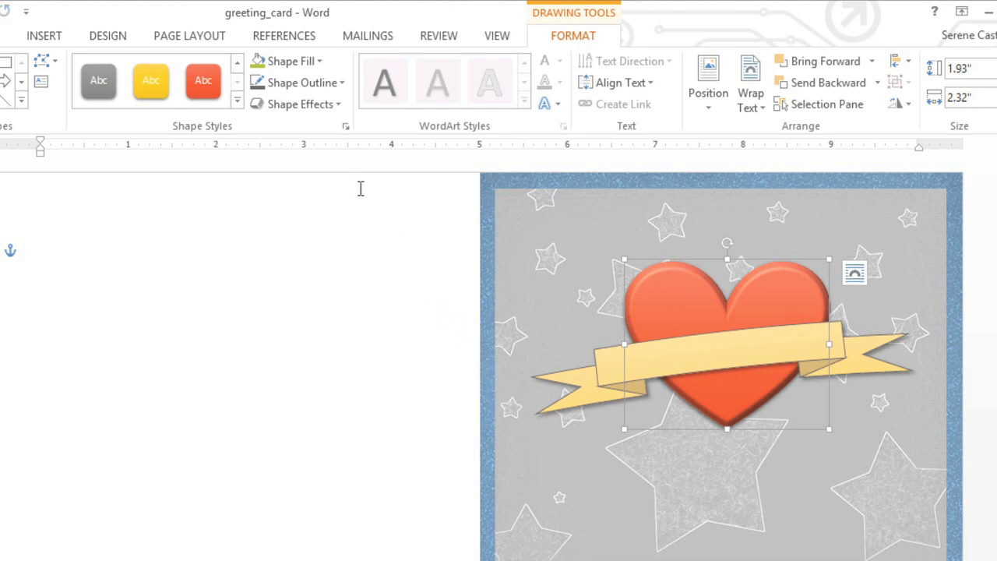
Apply the Perspective Heroic Extreme Right 3-D rotation to the bevelled heart.
{"action": "left_click", "coordinate": [302, 109]}
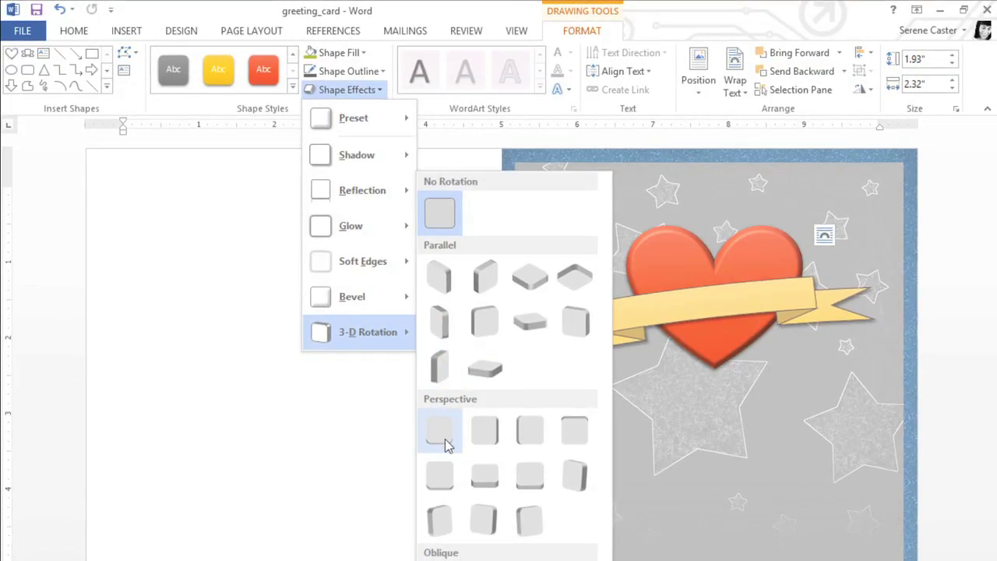
{"action": "left_click", "coordinate": [522, 520]}
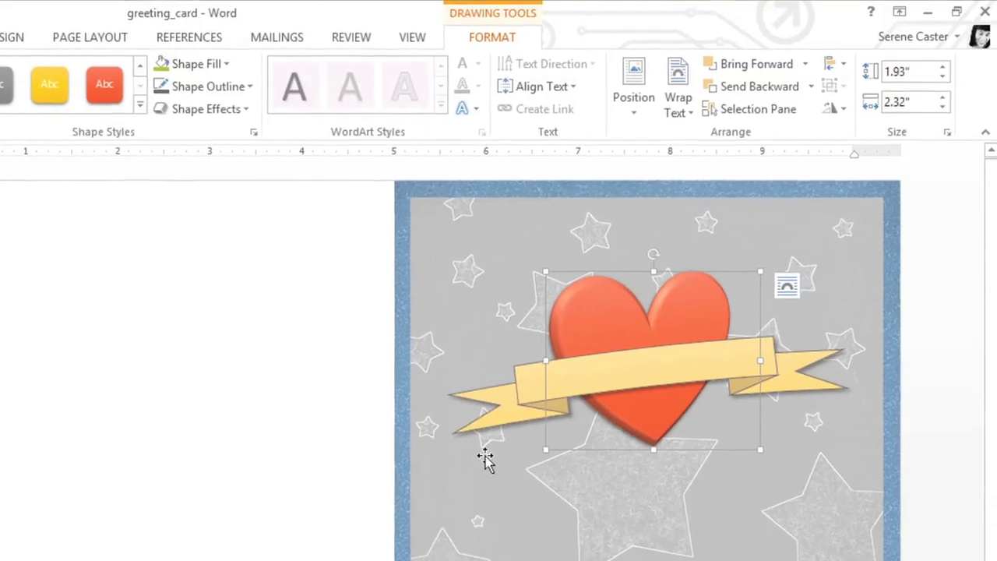
Type HAPPY MOTHER'S DAY onto the banner's centre band.
{"action": "left_click", "coordinate": [499, 417]}
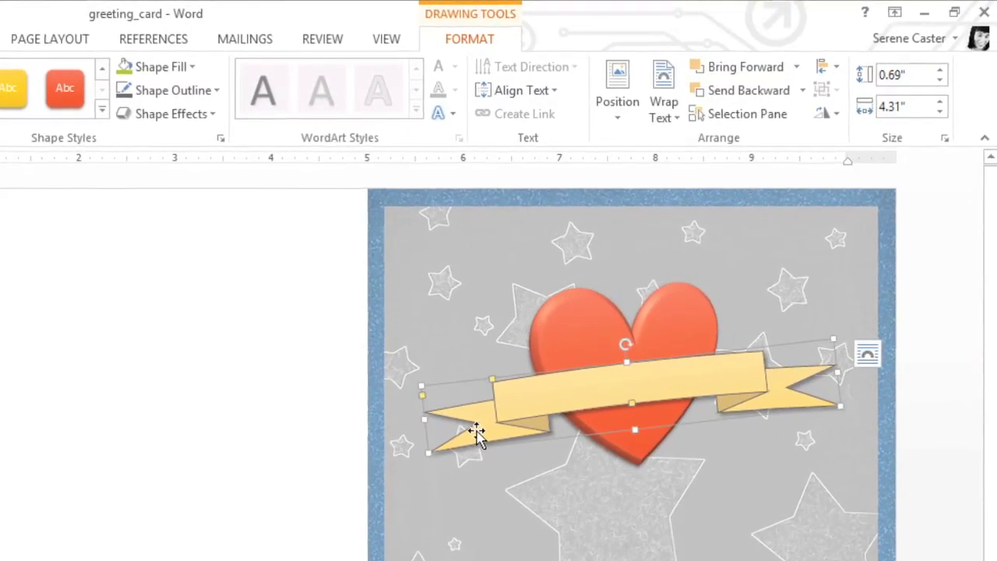
{"action": "type", "text": "HAPPY MOTHER'S DAY"}
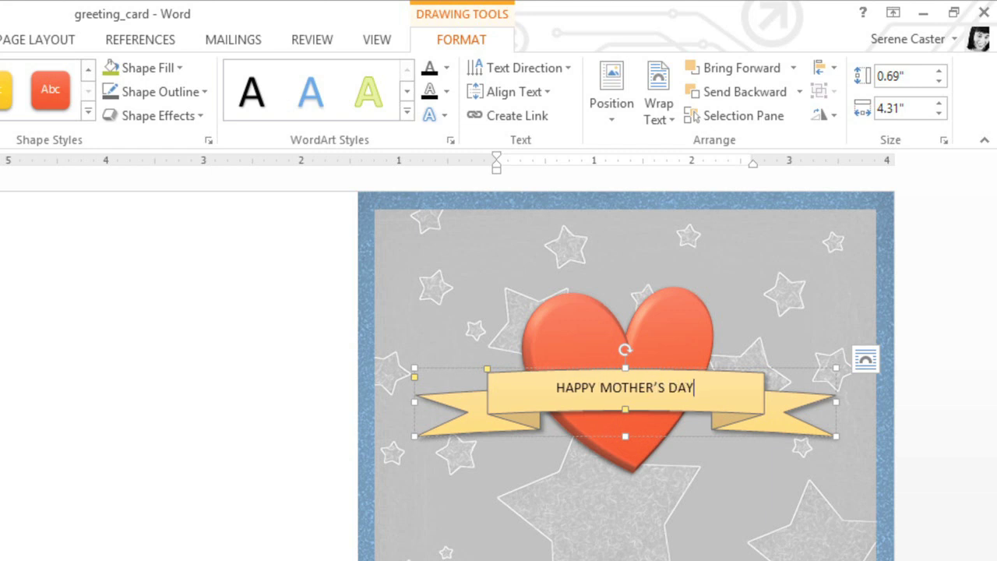
{"action": "left_click", "coordinate": [495, 515]}
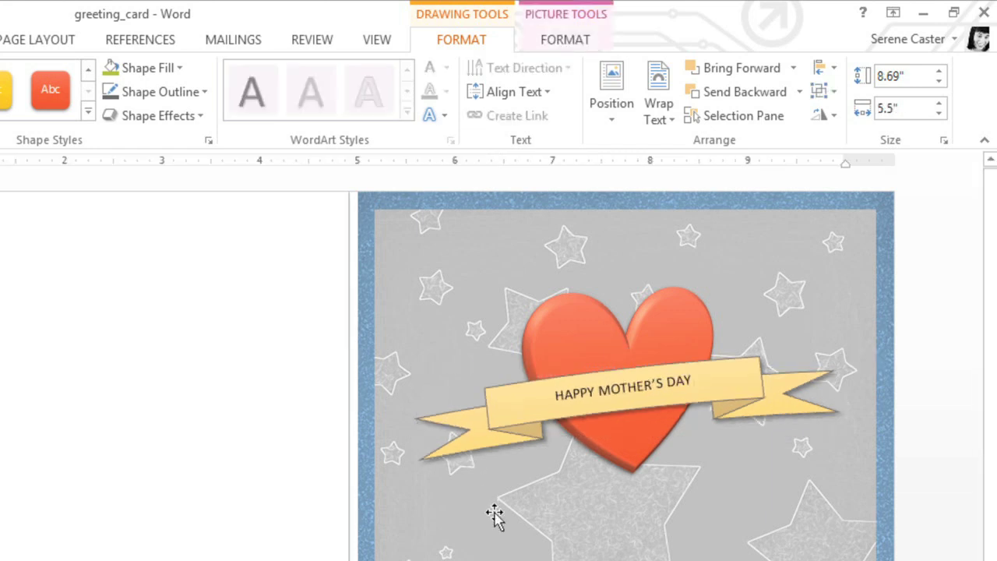